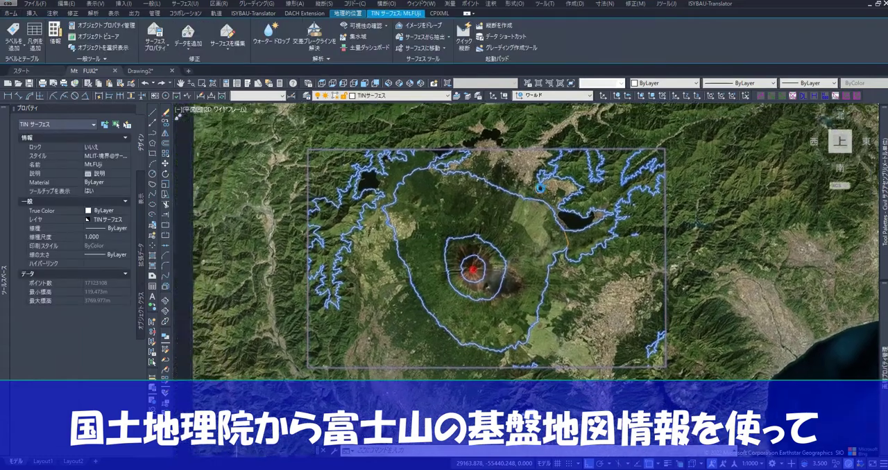
Step: Open the Mt.FUji surface in the Object Viewer and examine its 3D terrain and summit from several angles
right_click(526, 196)
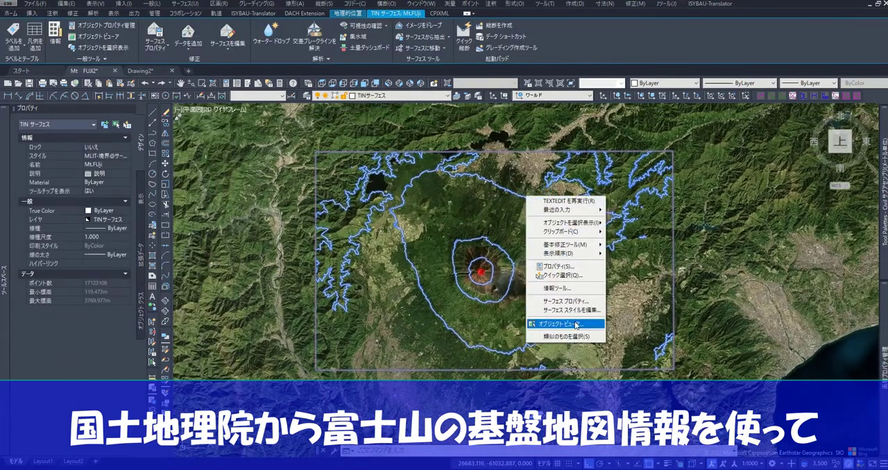
left_click(575, 325)
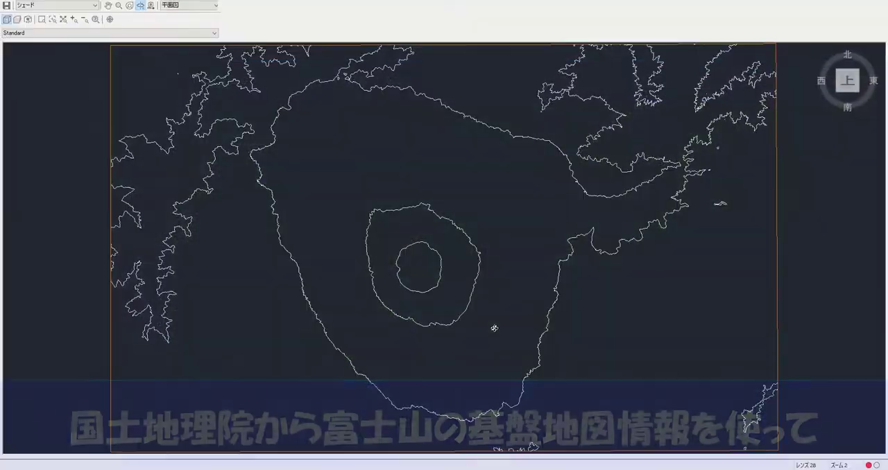
left_click_drag(491, 326, 555, 170)
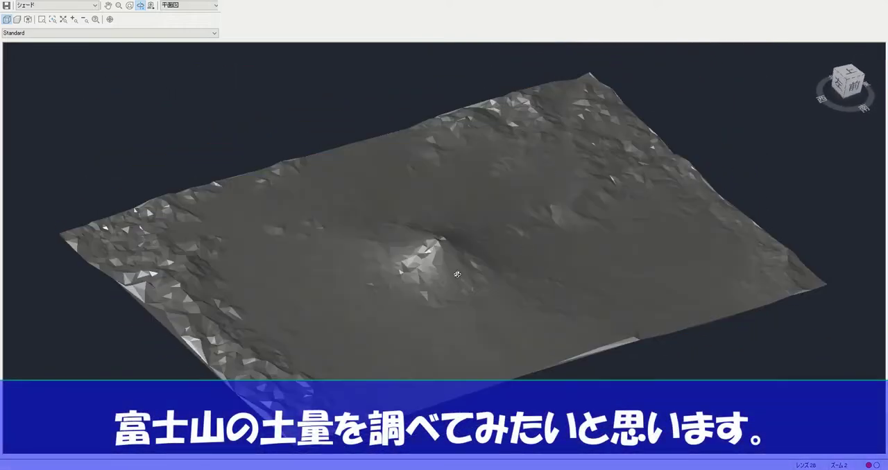
scroll(469, 274, "up", 5)
mouse_move(480, 266)
left_mouse_down()
mouse_move(564, 279)
mouse_move(397, 314)
mouse_move(422, 206)
mouse_move(574, 261)
mouse_move(558, 315)
left_mouse_up()
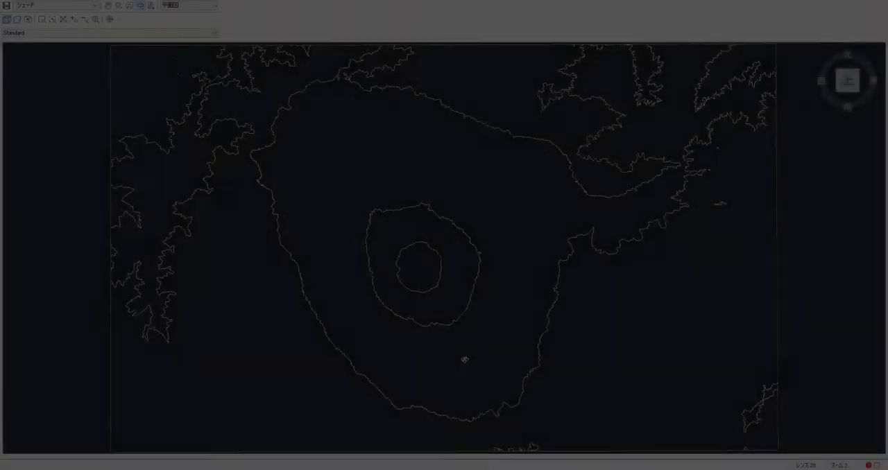
mouse_move(464, 359)
left_mouse_down()
mouse_move(478, 282)
mouse_move(509, 196)
mouse_move(490, 275)
left_mouse_up()
scroll(441, 325, "up", 5)
mouse_move(441, 325)
left_mouse_down()
mouse_move(440, 257)
mouse_move(454, 174)
mouse_move(535, 191)
mouse_move(481, 188)
mouse_move(452, 210)
mouse_move(576, 306)
mouse_move(395, 325)
mouse_move(304, 265)
left_mouse_up()
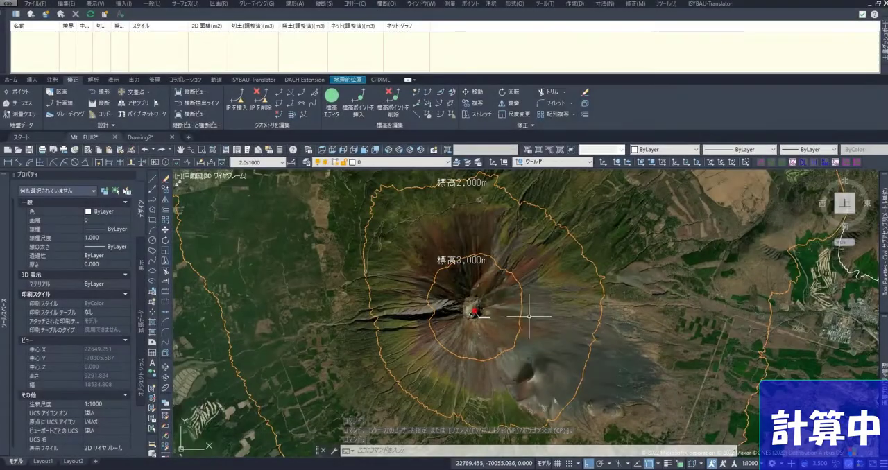
Step: Examine the 1,000 m, 2,000 m and 3,000 m elevation contours around the mountain in plan view
middle_click_drag(492, 345, 507, 409)
middle_click_drag(547, 283, 529, 425)
scroll(529, 425, "down", 2)
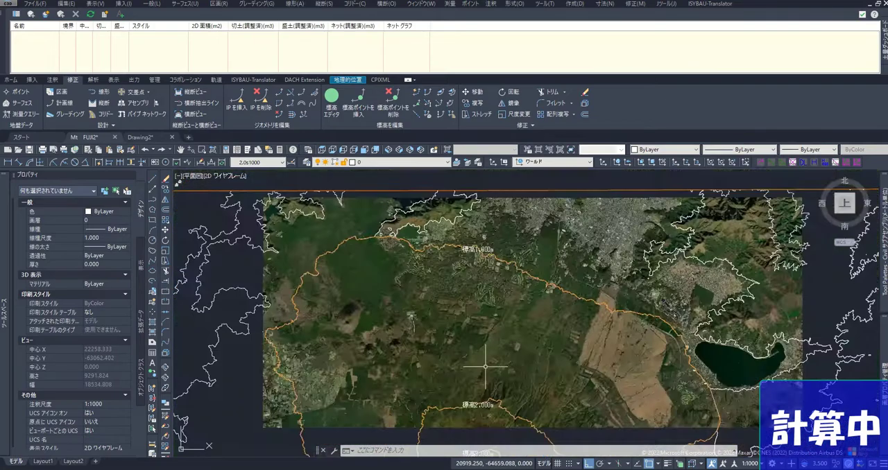
scroll(483, 243, "up", 2)
scroll(479, 236, "down", 2)
scroll(504, 267, "down", 2)
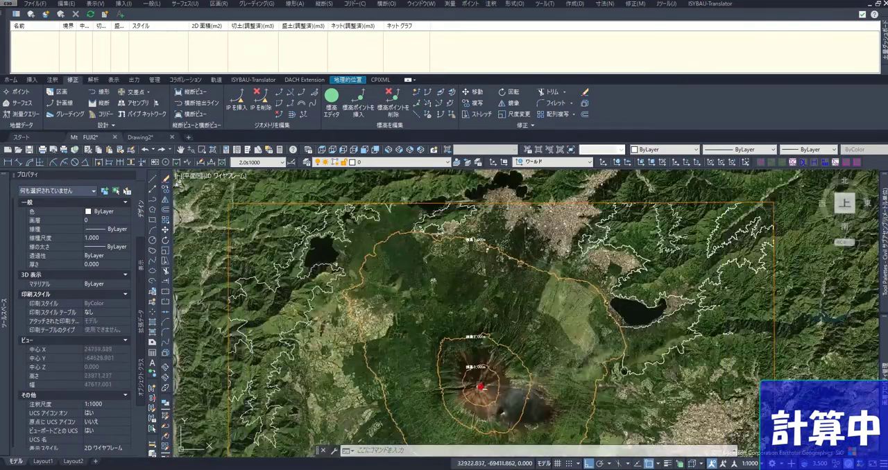
middle_click_drag(624, 371, 616, 326)
scroll(493, 351, "up", 6)
middle_click_drag(496, 351, 505, 306)
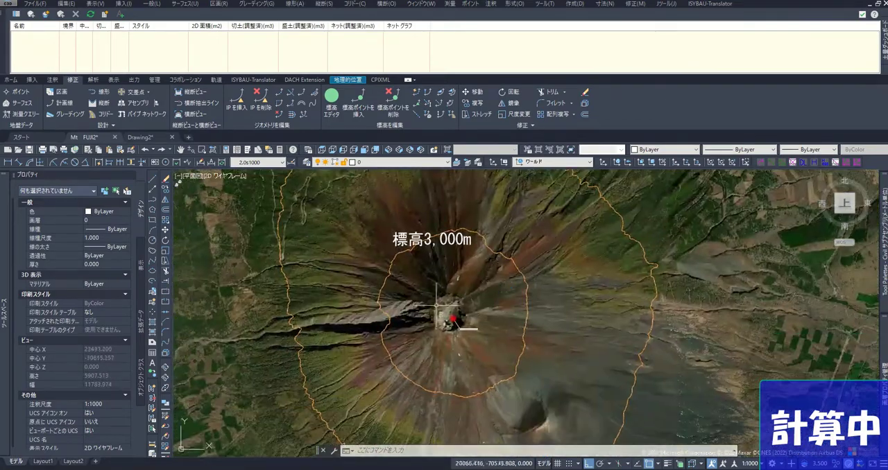
Step: Start a new TIN volume surface with Mt.FUji as the base surface and 3000m as the comparison surface
mouse_move(4, 290)
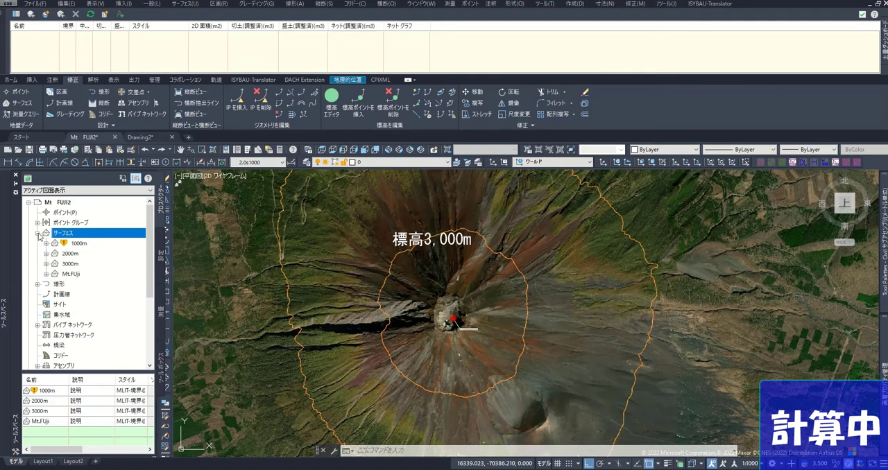
left_click(46, 15)
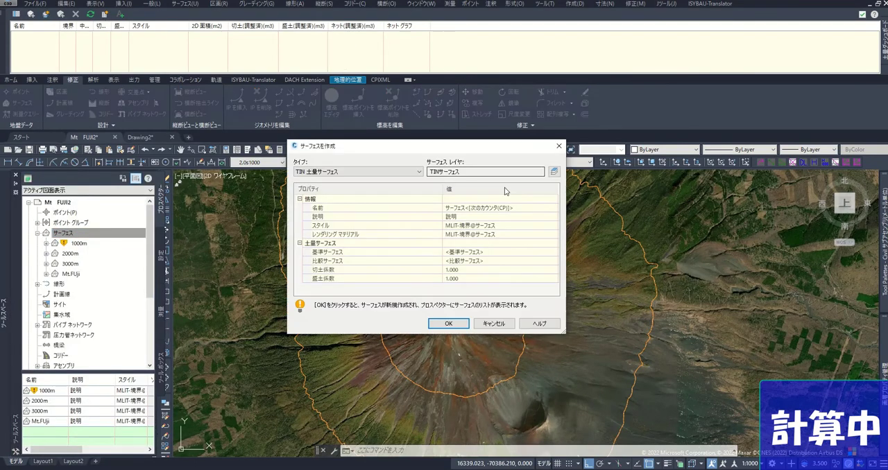
left_click(553, 252)
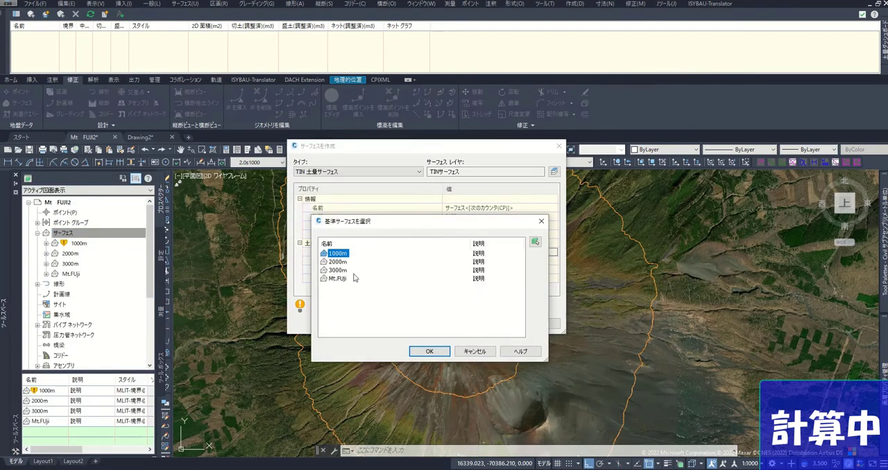
left_click(430, 352)
left_click(553, 261)
left_click(430, 352)
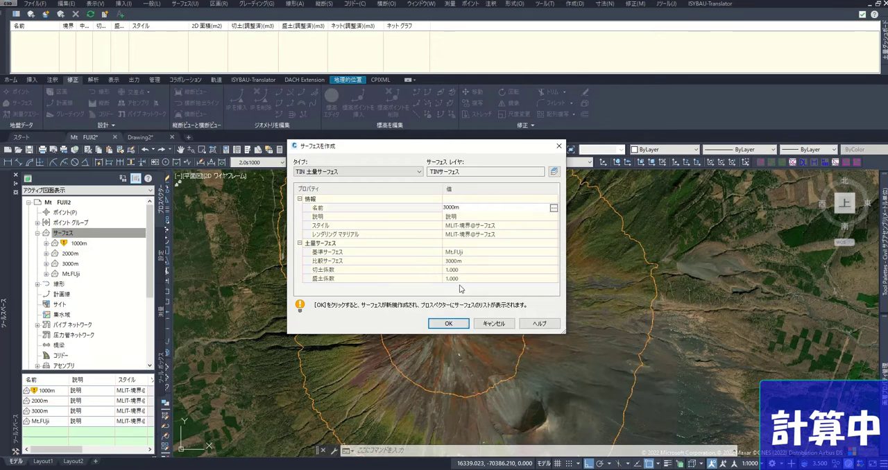
Step: Name the volume surface 3000mまで土量 and create it
type("まで")
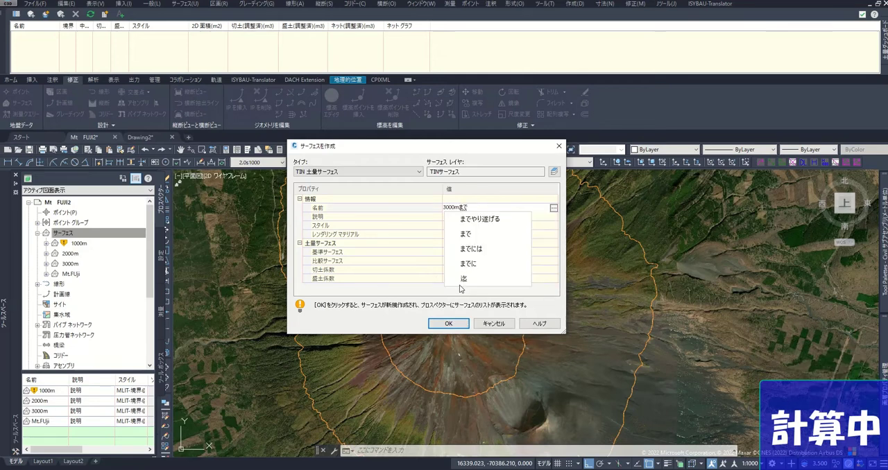
type("とりょう")
key("space")
key("Return")
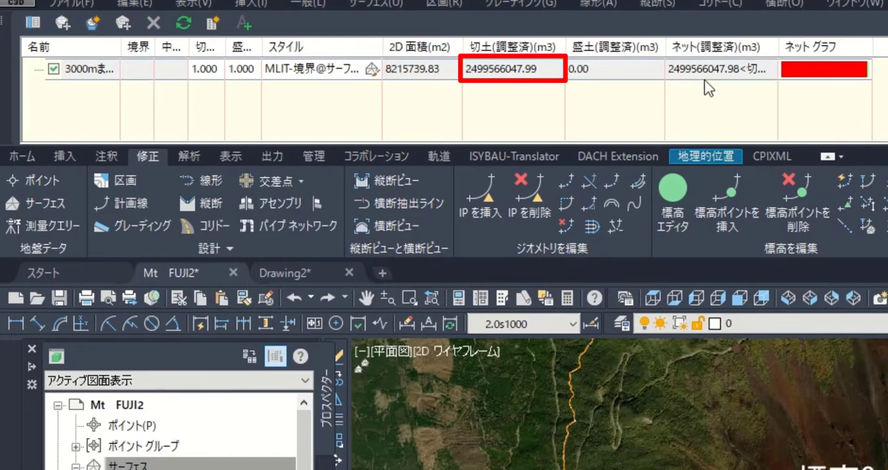
Step: Check the cut volume down to 3,000 m and inspect the mountain truncated at that elevation in 3D
left_click(672, 77)
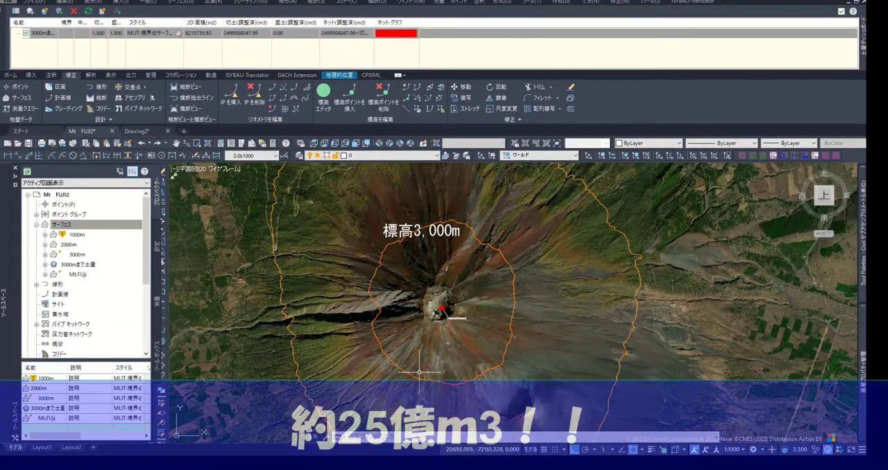
mouse_move(435, 282)
middle_mouse_down()
mouse_move(436, 303)
mouse_move(432, 294)
middle_mouse_up()
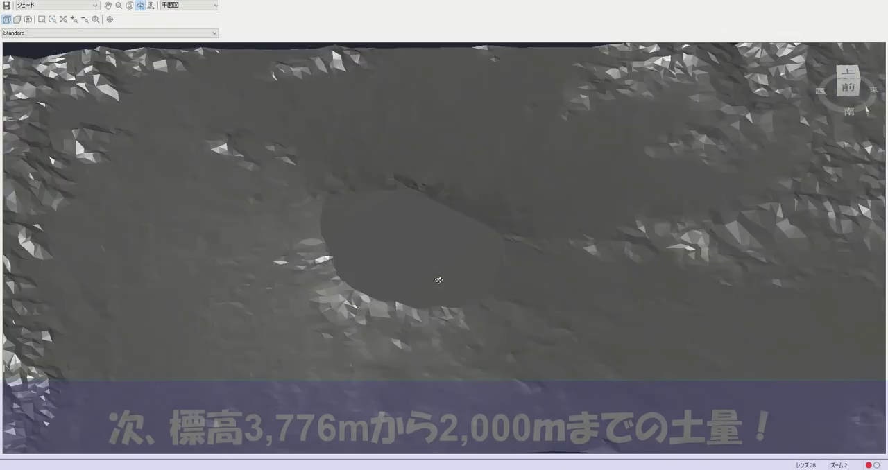
middle_click_drag(436, 297, 513, 281, "shift")
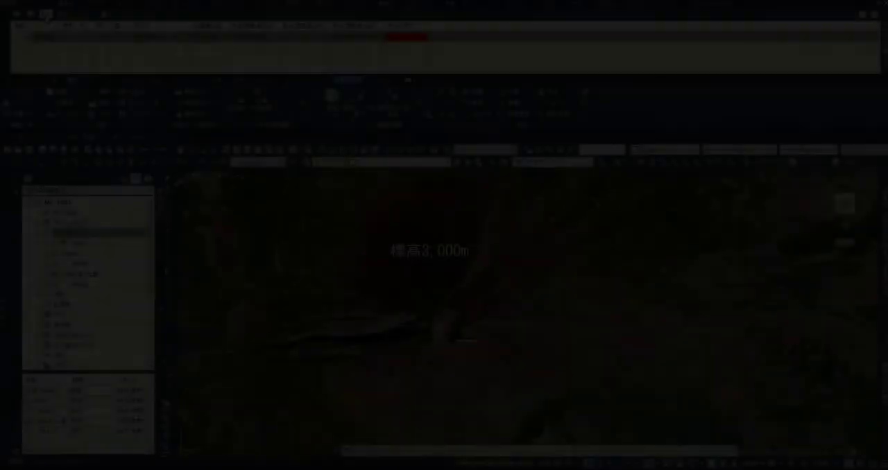
Step: Start another TIN volume surface and name it 2000mまで土量
scroll(414, 215, "down", 6)
scroll(438, 226, "up", 3)
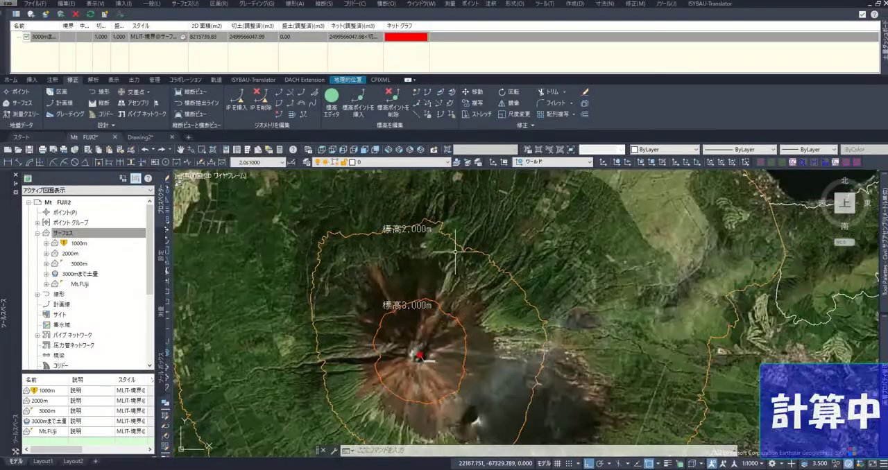
scroll(445, 224, "down", 2)
left_click(45, 14)
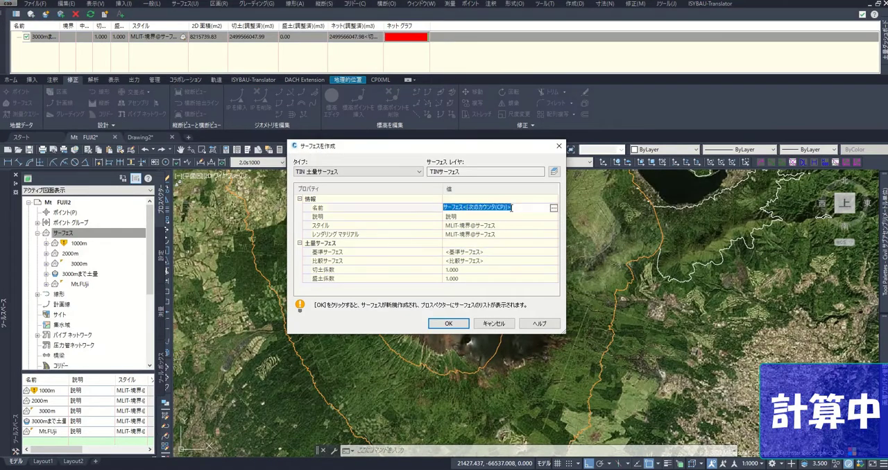
type("2000mま")
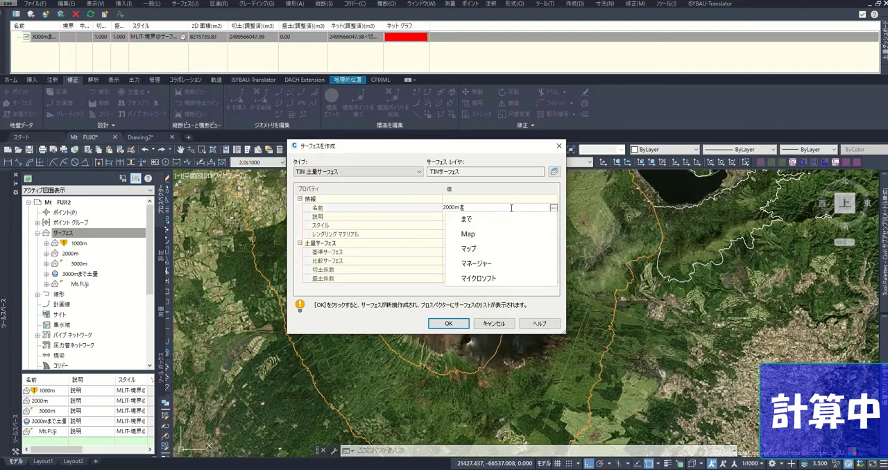
type("で土量")
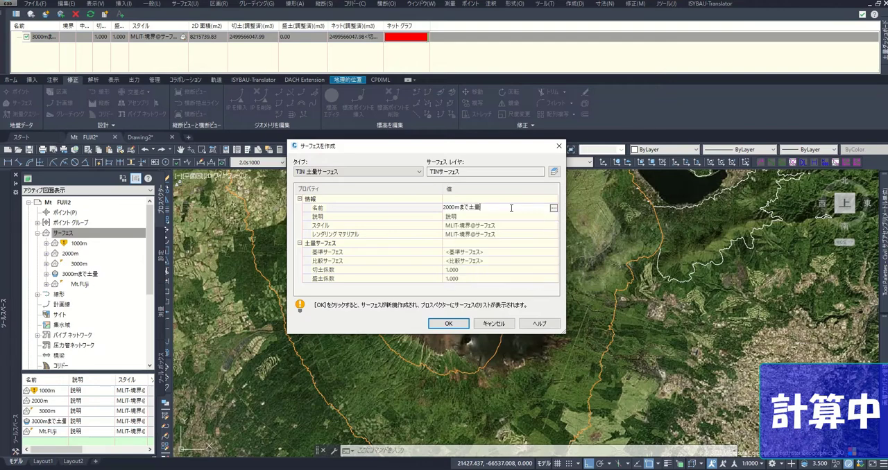
Step: Set Mt.FUji as the base surface and 2000m as the comparison surface, and create the volume surface
left_click(553, 253)
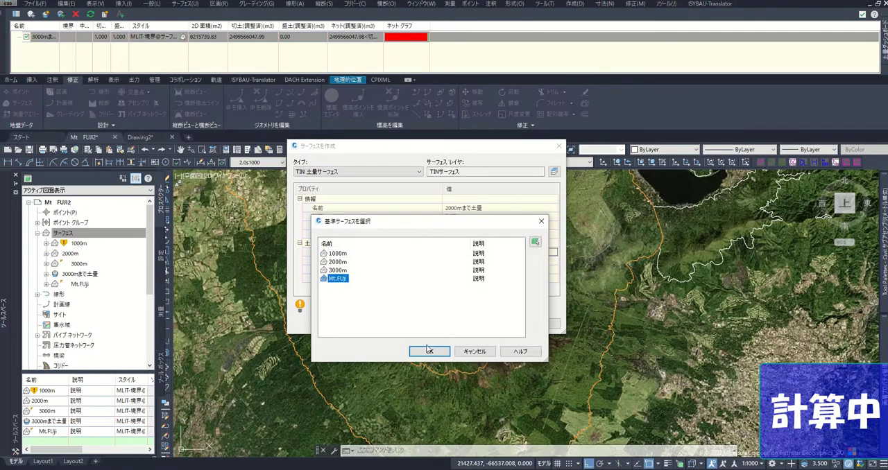
left_click(428, 350)
left_click(554, 261)
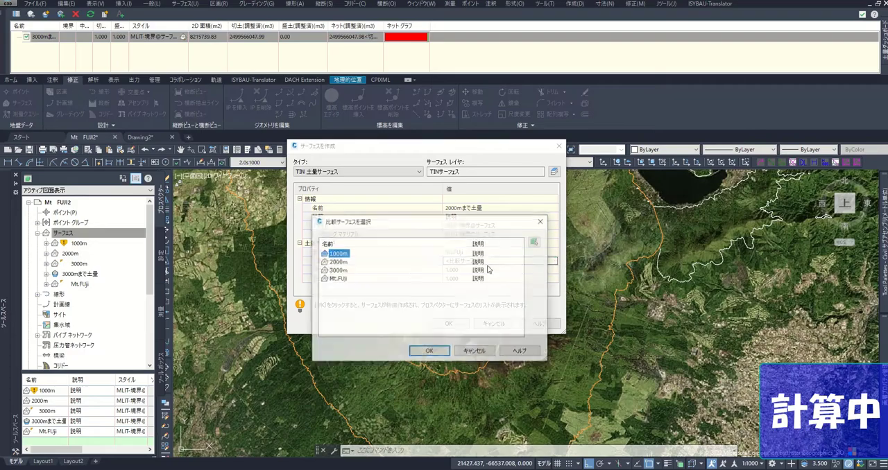
left_click(423, 351)
left_click(451, 322)
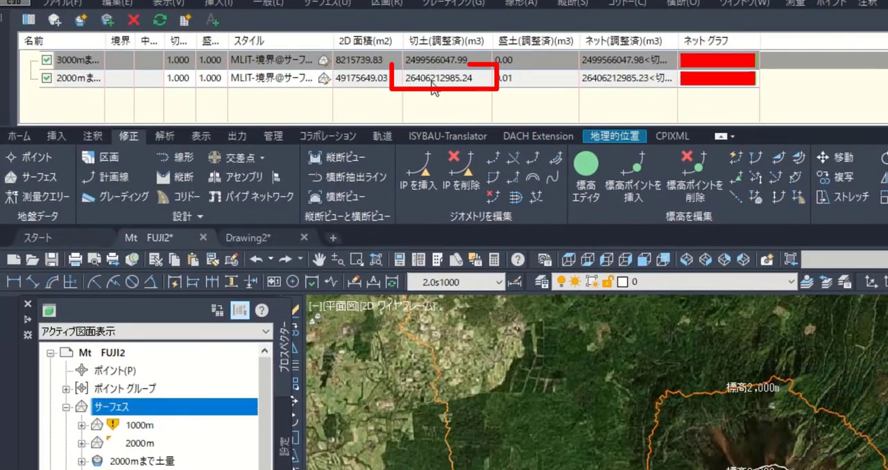
Step: Check the cut volume of 2000mまで土量 and inspect the mountain truncated at 2,000 m in 3D
left_click(433, 80)
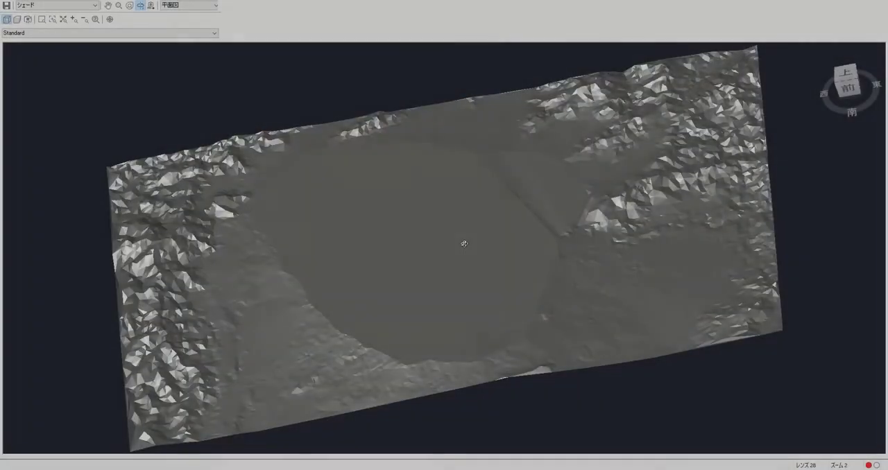
left_click_drag(464, 244, 478, 326)
left_click_drag(603, 304, 440, 266)
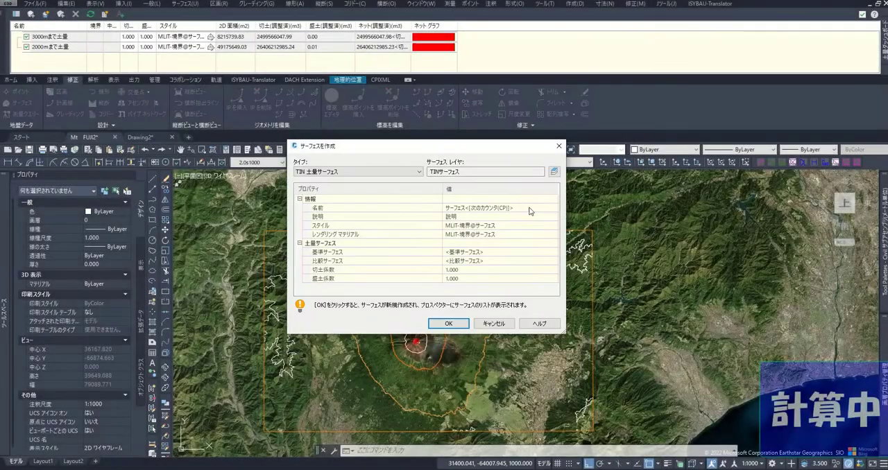
Step: Name the third new TIN volume surface 1000mまで土量
left_click(530, 208)
type("1000")
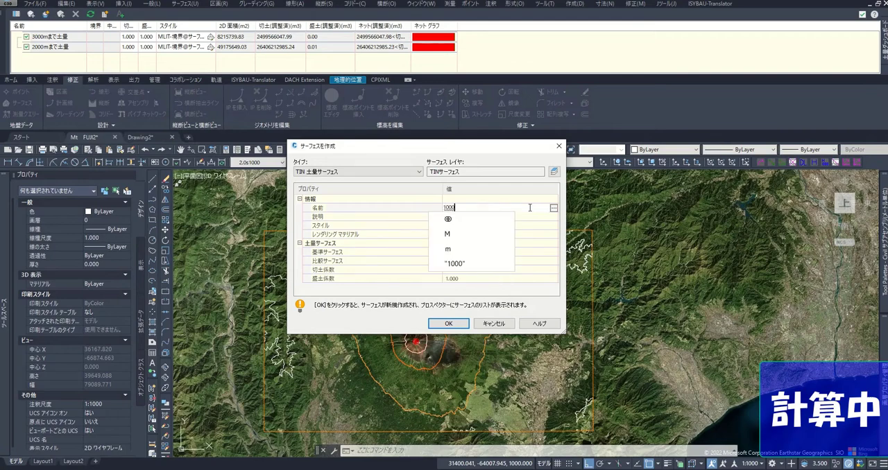
key("Return")
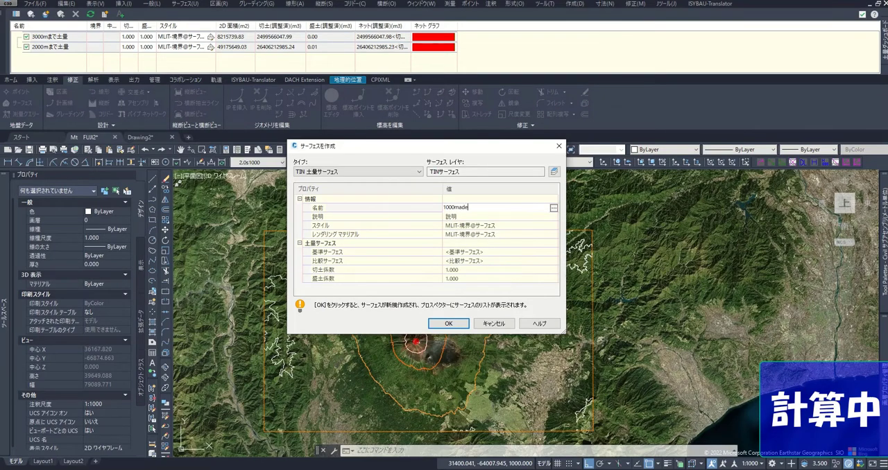
type("made")
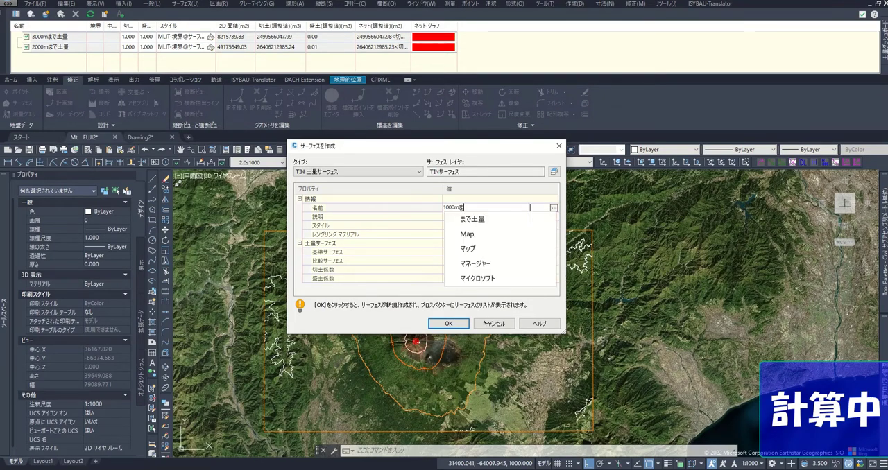
type("doryou")
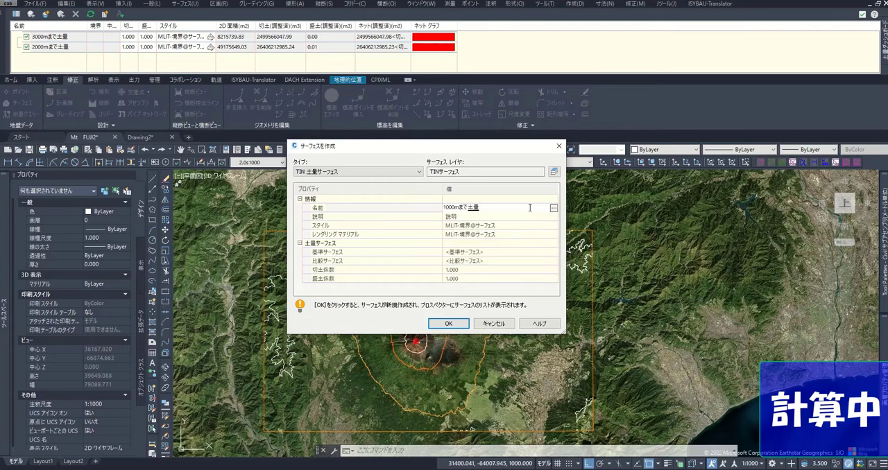
Step: Set Mt.FUji as the base surface and 1000m as the comparison surface, and create the volume surface
left_click(553, 253)
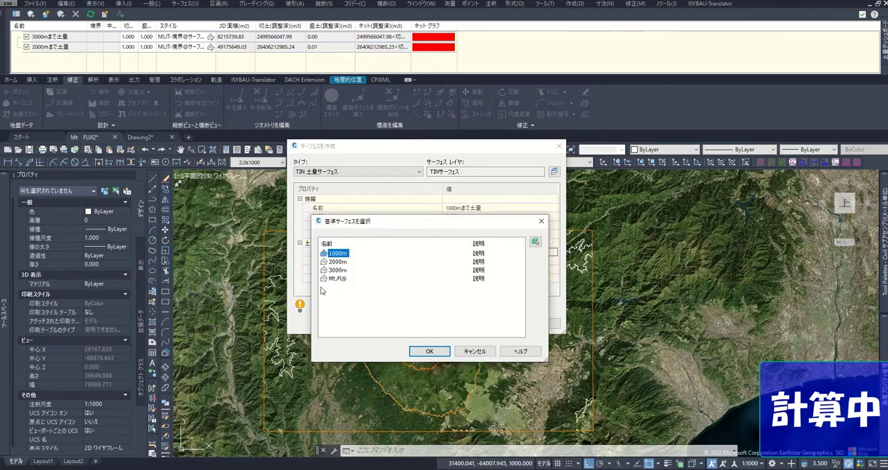
left_click(430, 351)
left_click(553, 262)
left_click(430, 351)
left_click(446, 323)
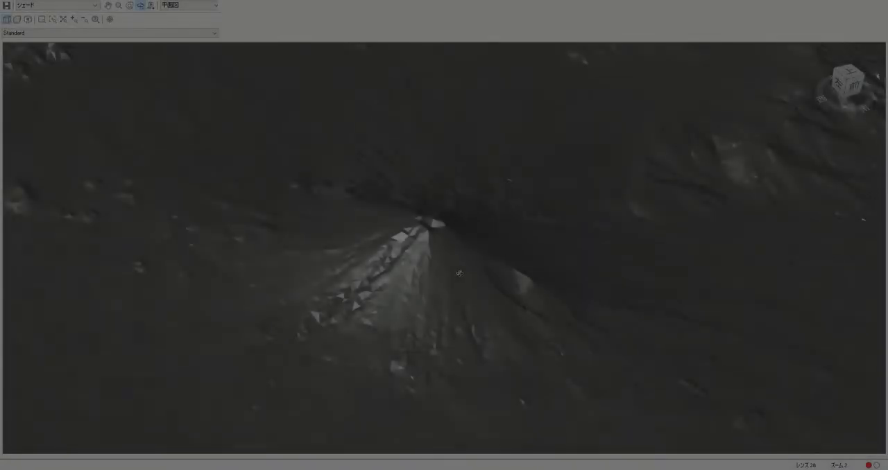
Step: Inspect the mountain's summit and slopes in the shaded 3D view
scroll(472, 277, "up", 4)
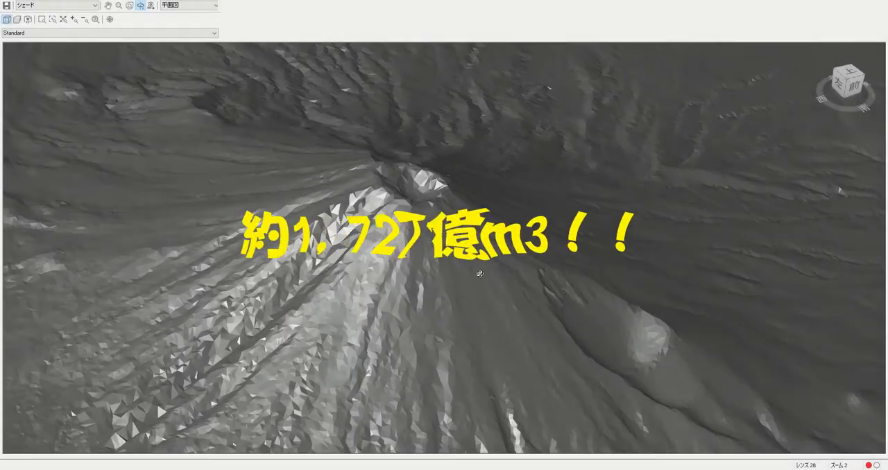
scroll(480, 276, "down", 2)
mouse_move(563, 316)
left_mouse_down()
mouse_move(564, 286)
mouse_move(529, 296)
left_mouse_up()
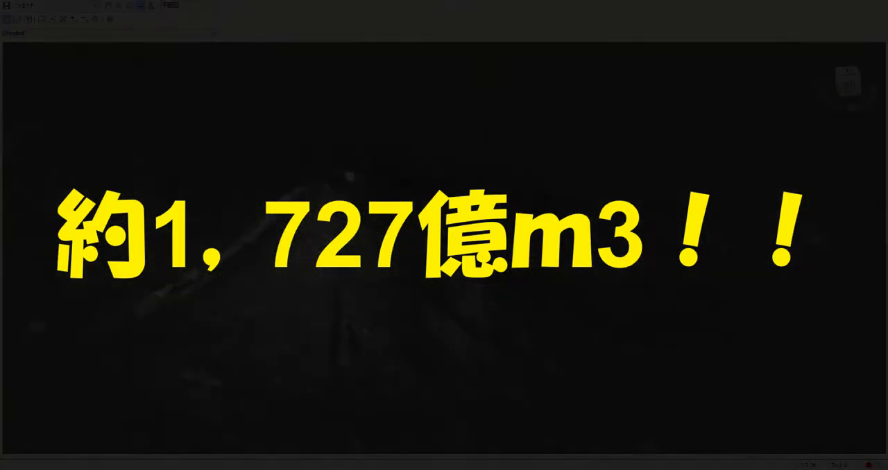